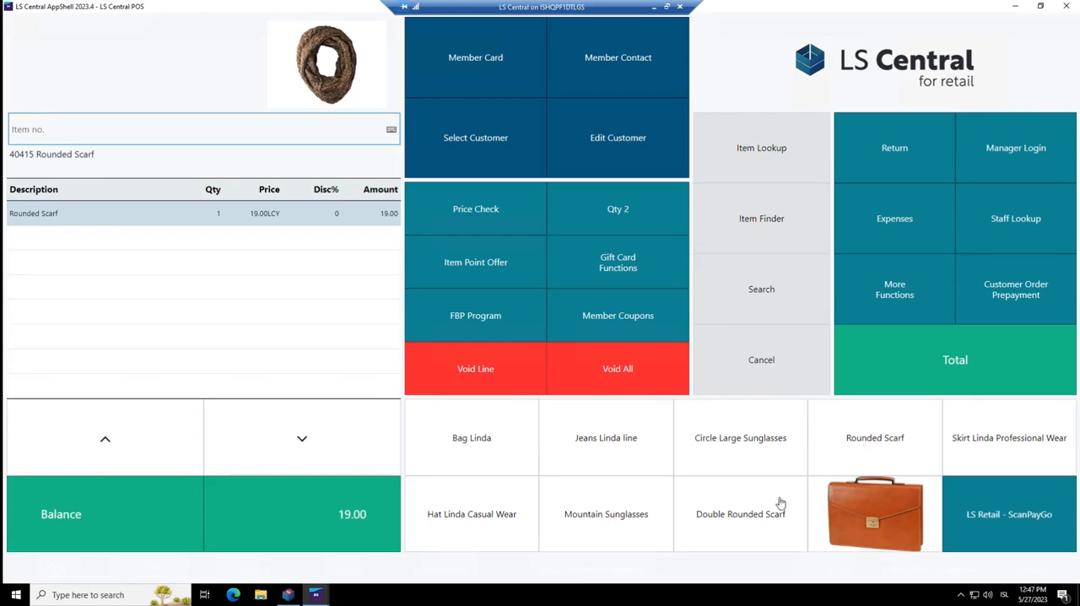
# Add a Double Rounded Scarf to the sale and attach the CRONUS bronze member by entering the member card number
pyautogui.click(747, 524)
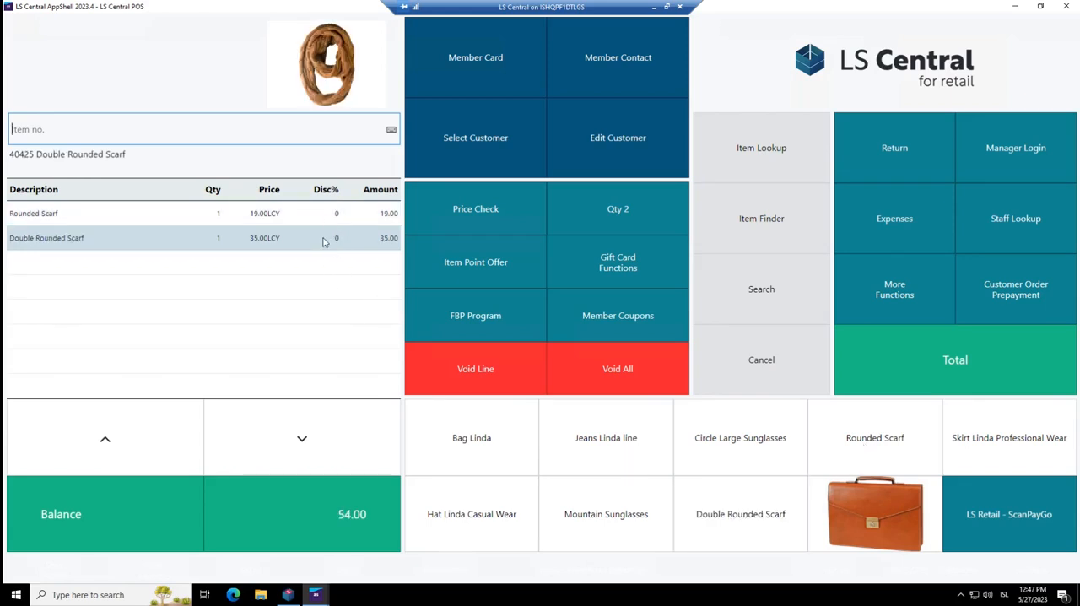
pyautogui.click(474, 65)
pyautogui.write('10001')
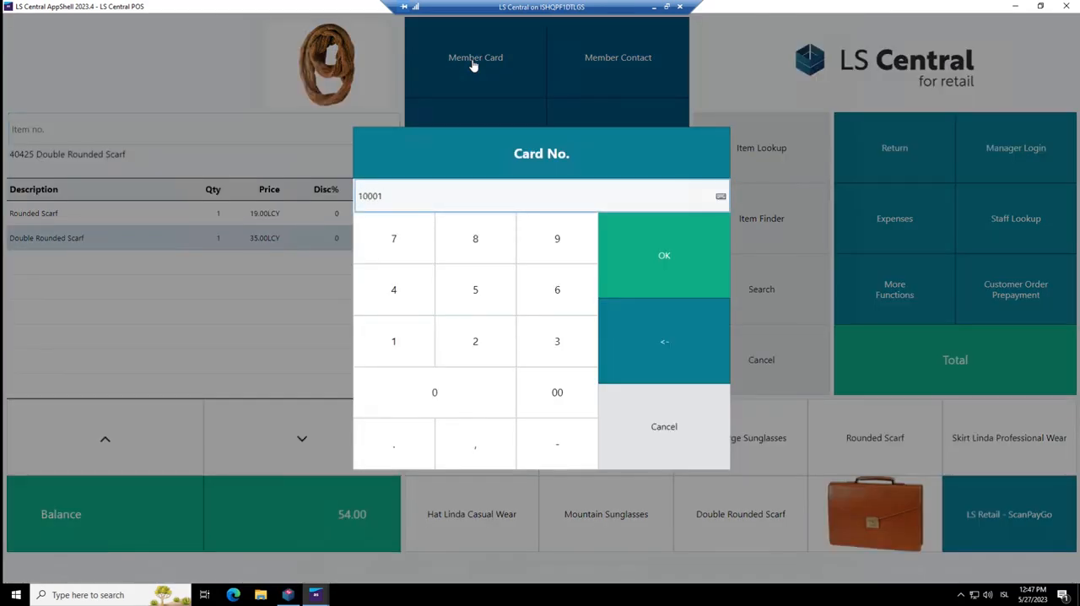
pyautogui.press('Return')
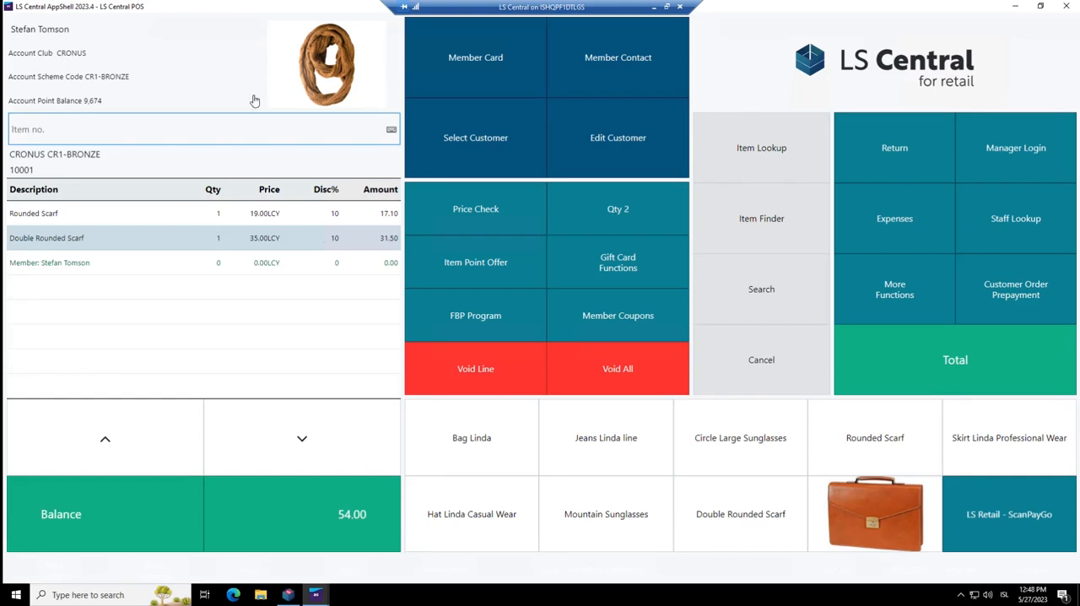
# Switch the sale to the CR-STAFF club member by entering that member's card number
pyautogui.click(482, 71)
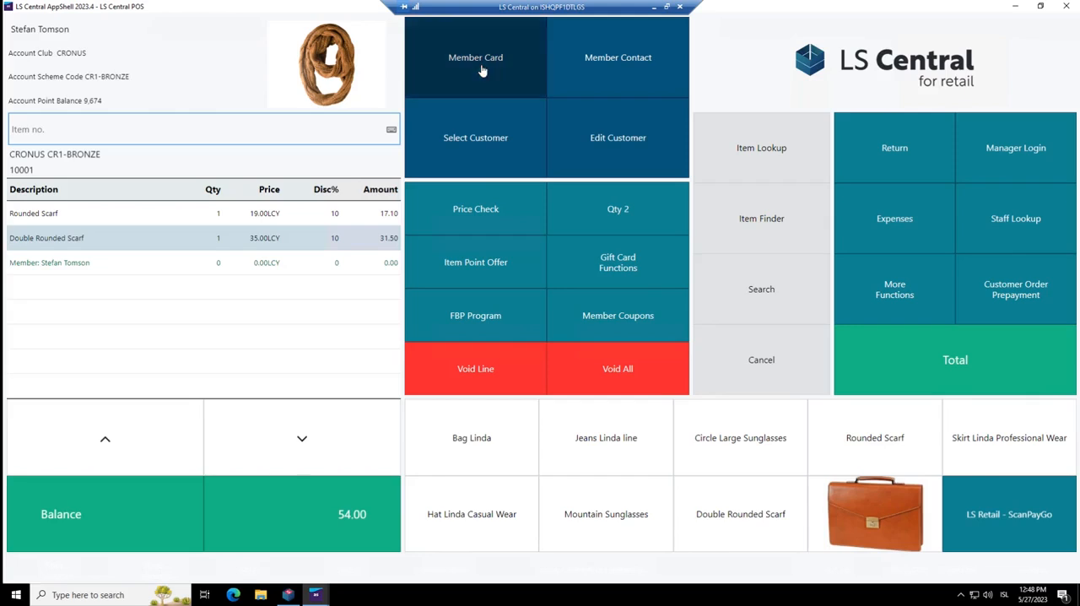
pyautogui.write('20001')
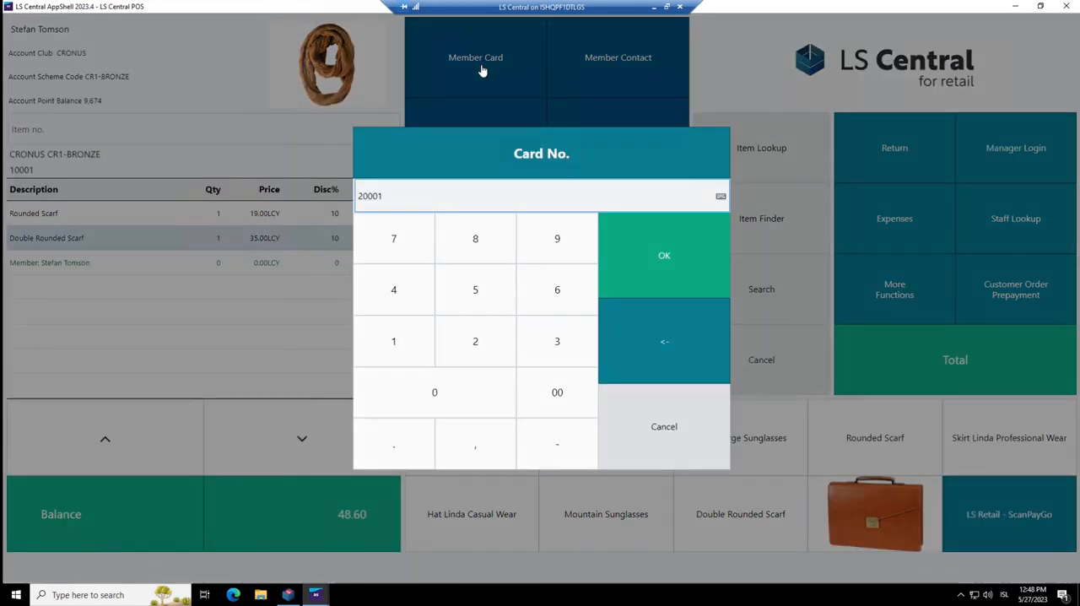
pyautogui.press('Return')
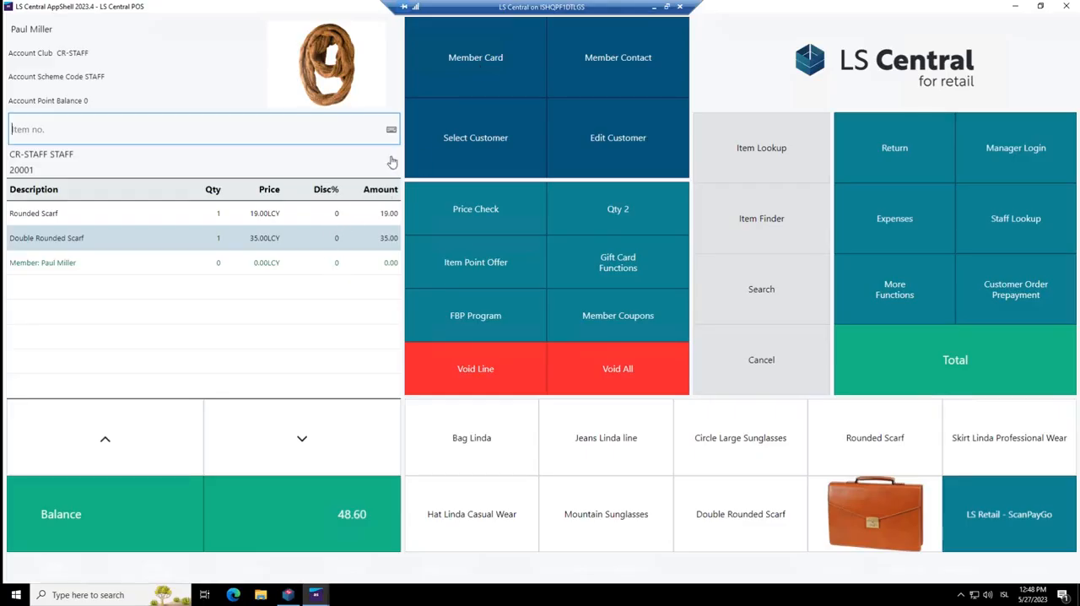
# Switch the sale to the CRONUSHOSP club member by entering that member's card number
pyautogui.click(497, 80)
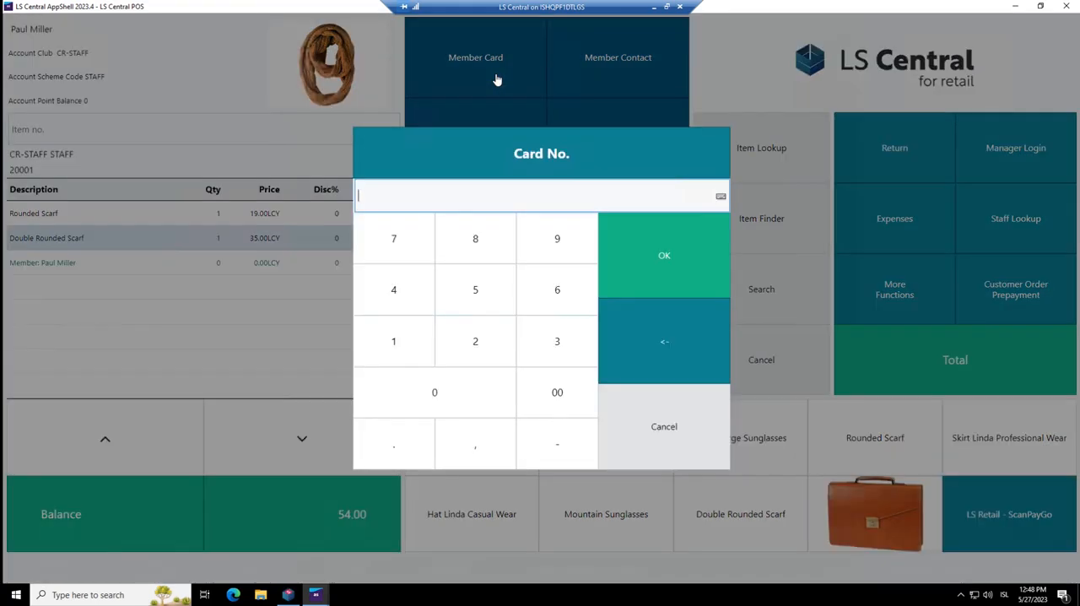
pyautogui.write('50001')
pyautogui.press('Return')
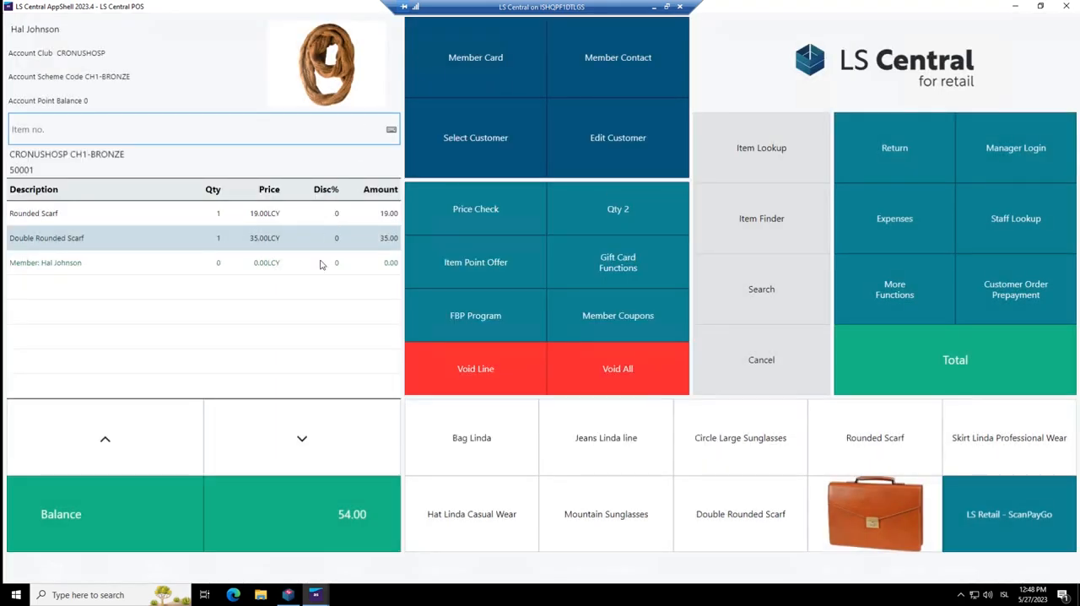
# Enter the CRONUS bronze member's card number again and pay the full balance in cash
pyautogui.click(497, 78)
pyautogui.write('10001')
pyautogui.press('Return')
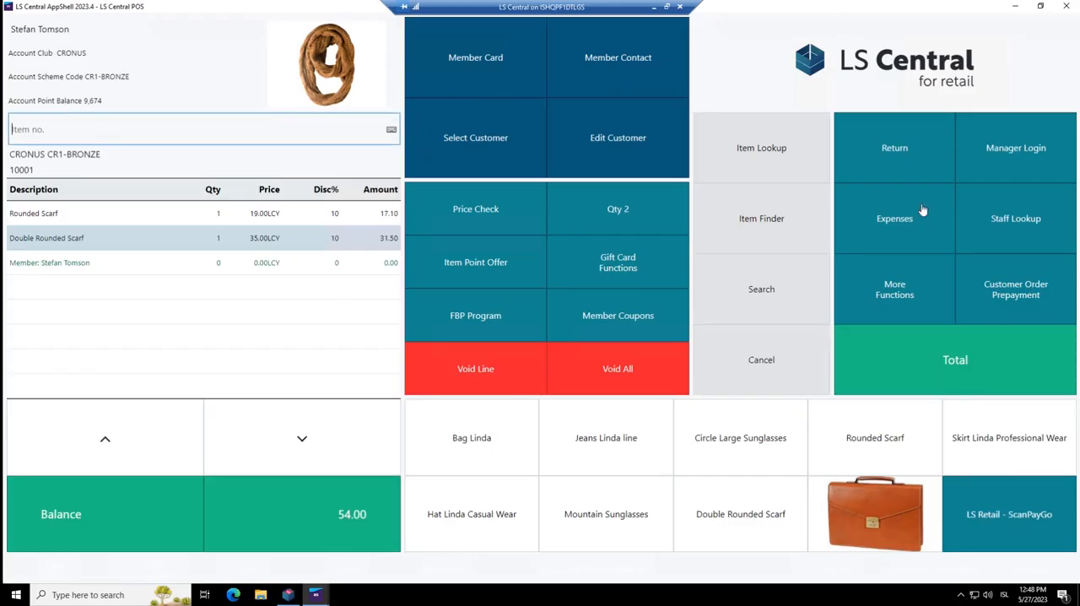
pyautogui.click(895, 160)
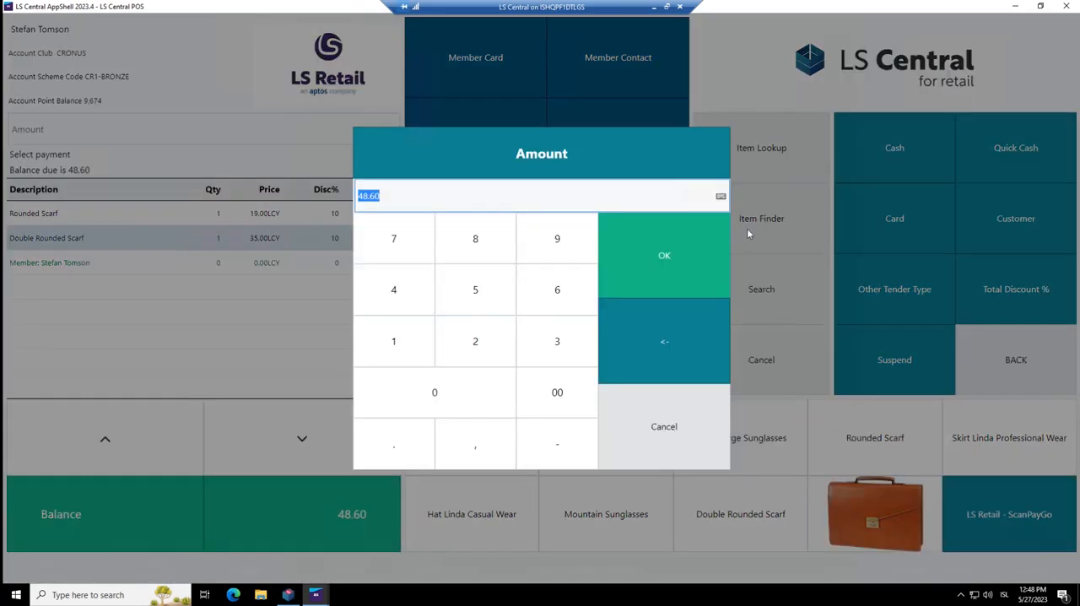
pyautogui.click(684, 260)
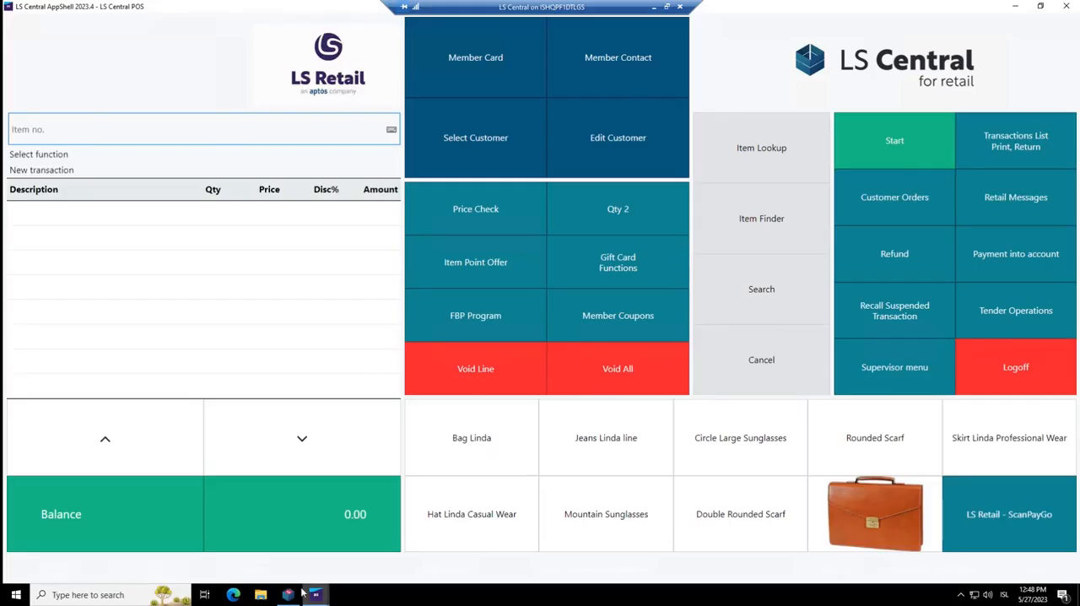
# Switch to the LS Central back office, search for discount offers and open the Discount Offer List
pyautogui.moveTo(288, 594)
pyautogui.click(308, 540)
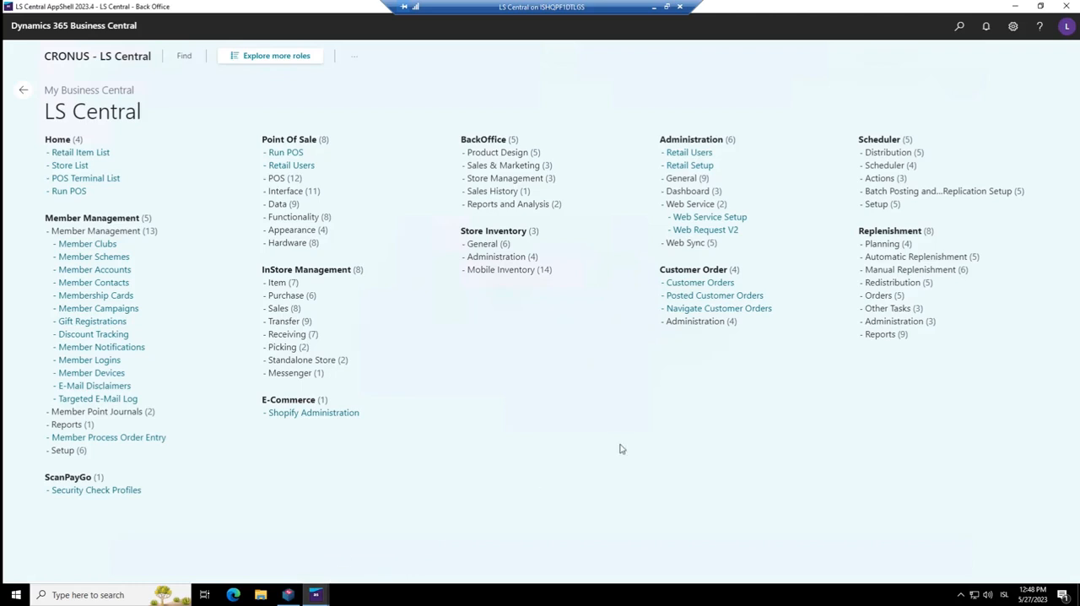
pyautogui.click(959, 28)
pyautogui.write('discoun ot')
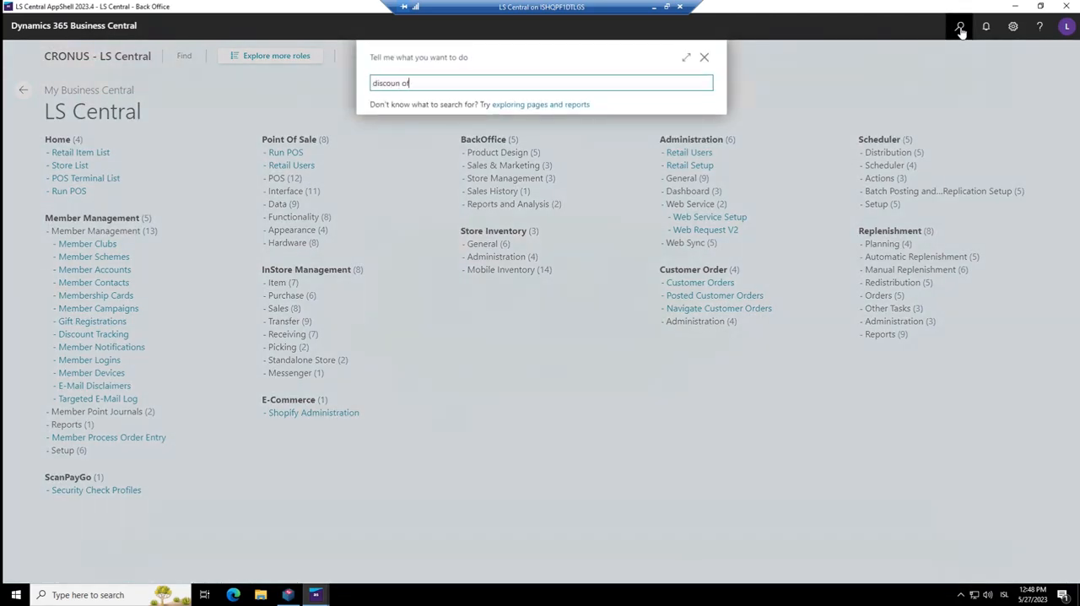
pyautogui.click(412, 141)
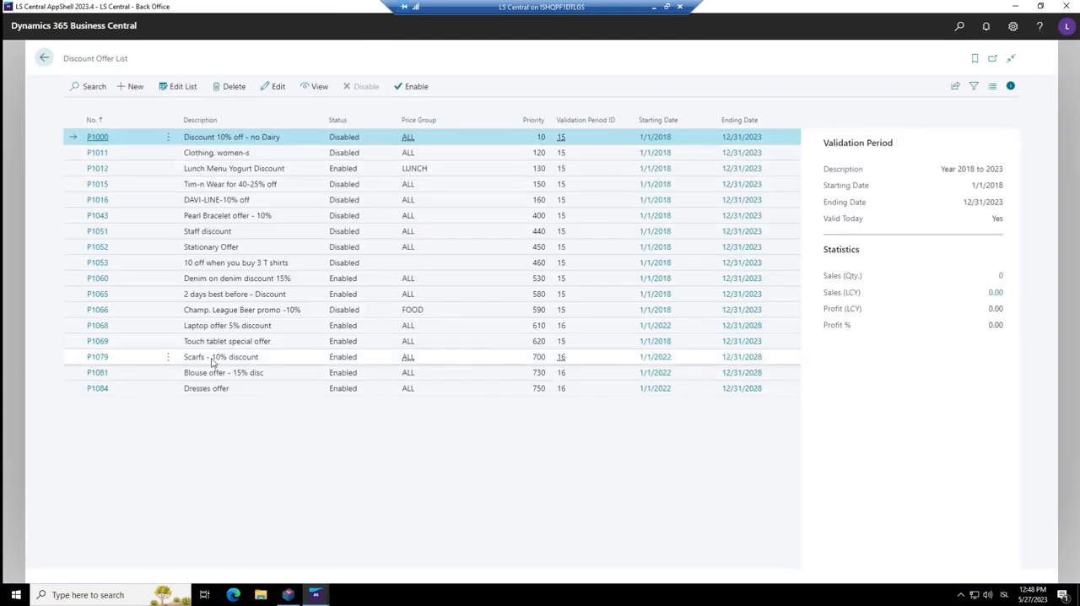
# Open discount offer P1079, Scarfs - 10% discount, and disable it
pyautogui.click(98, 358)
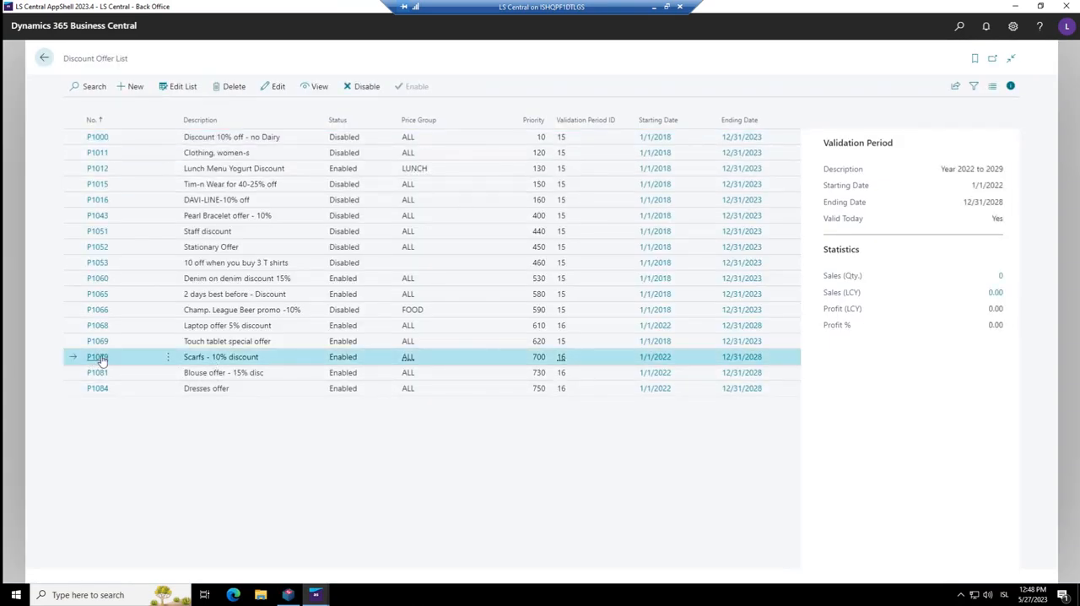
pyautogui.click(98, 357)
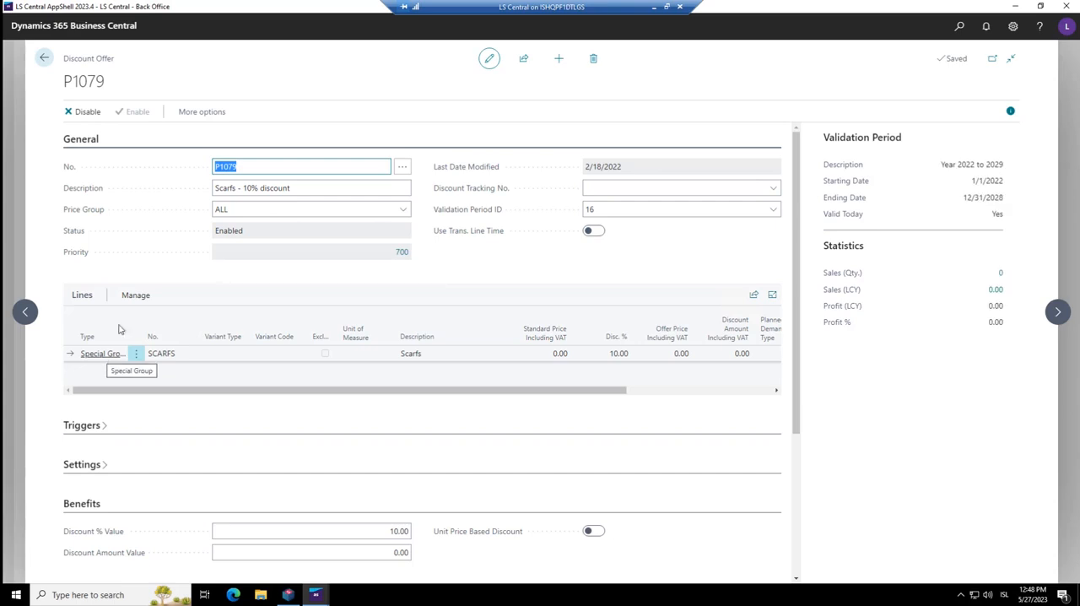
pyautogui.click(84, 112)
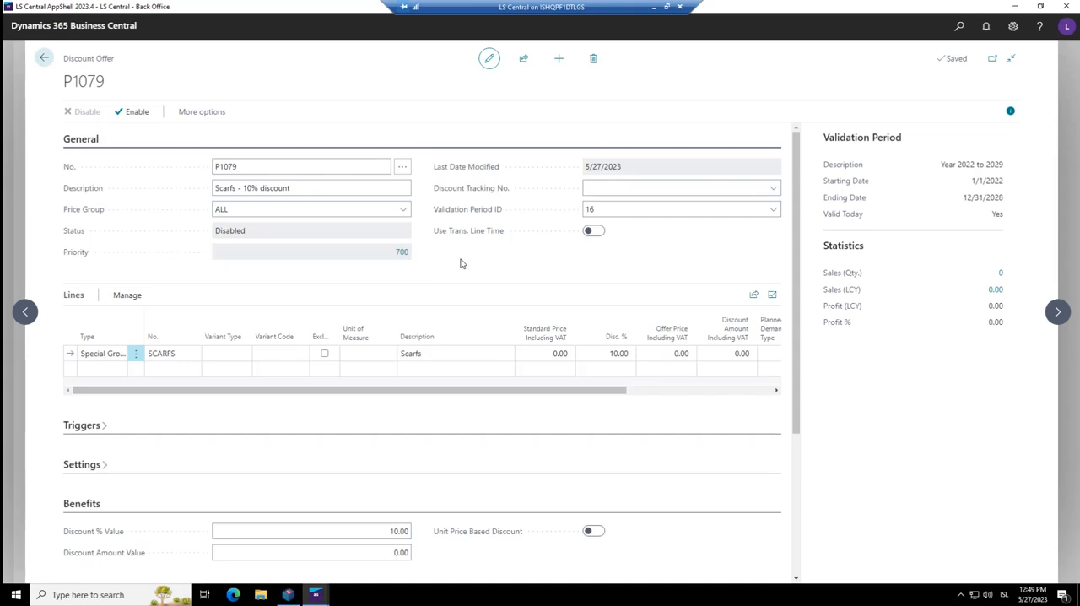
# In the offer's triggers, set Member Type to Scheme and Member Value to CR2-SILVER
pyautogui.scroll(-2, 459, 263)
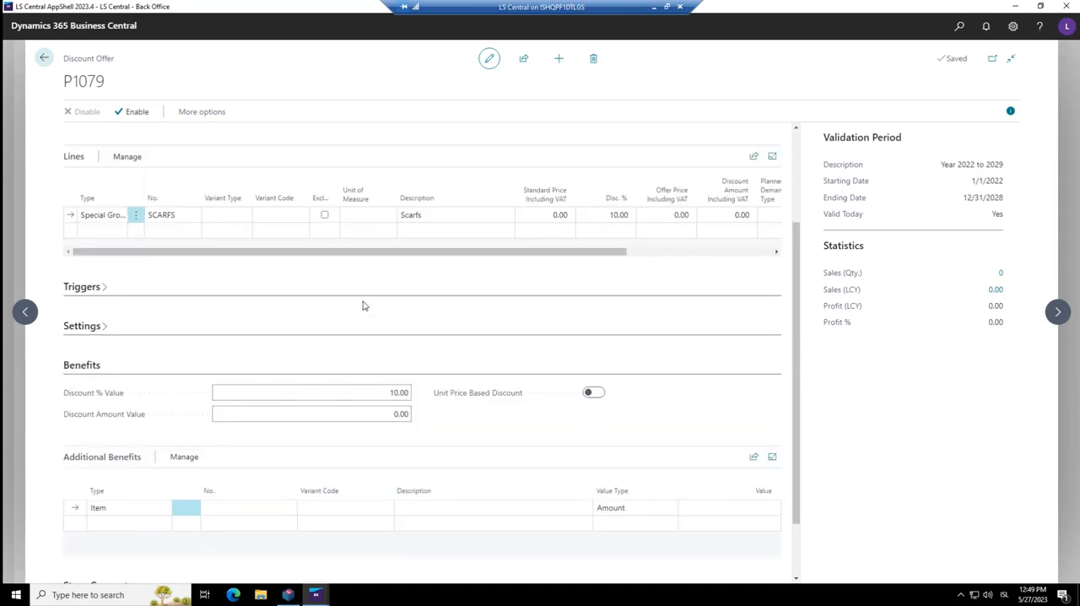
pyautogui.click(92, 287)
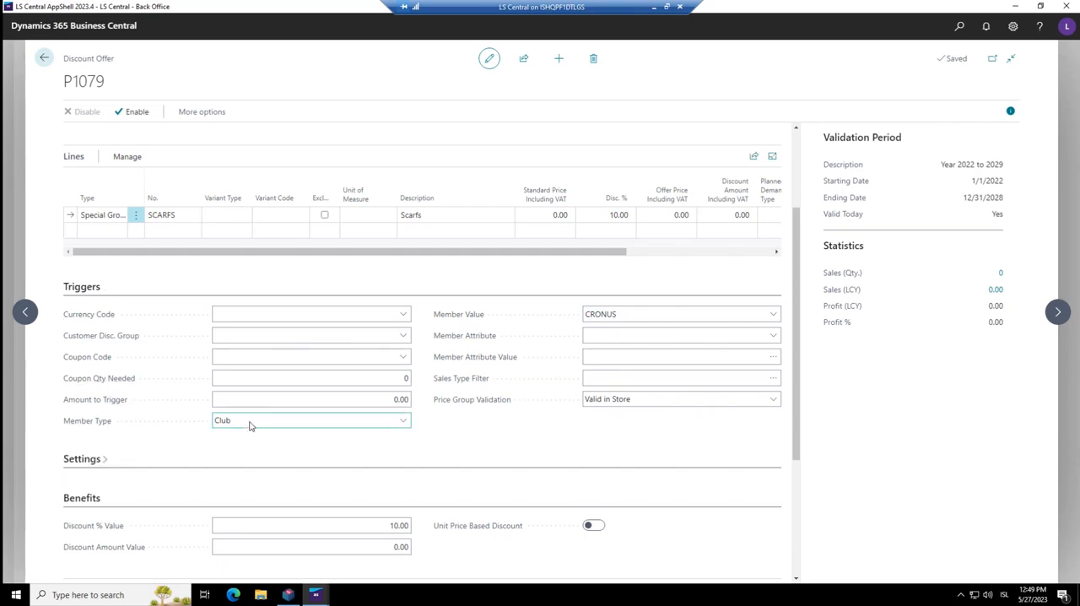
pyautogui.click(647, 313)
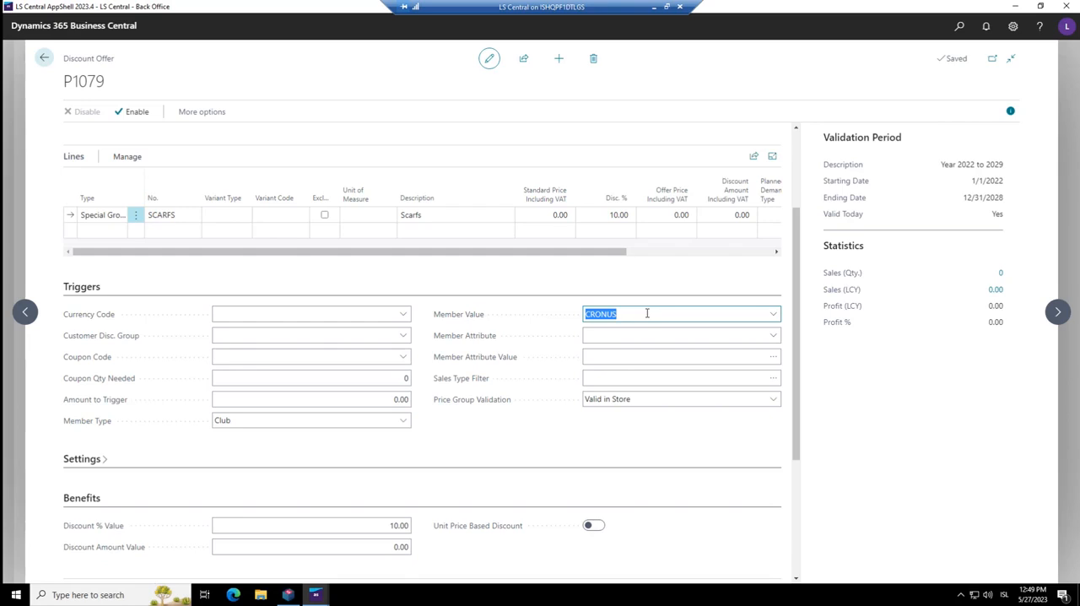
pyautogui.click(410, 424)
pyautogui.click(237, 437)
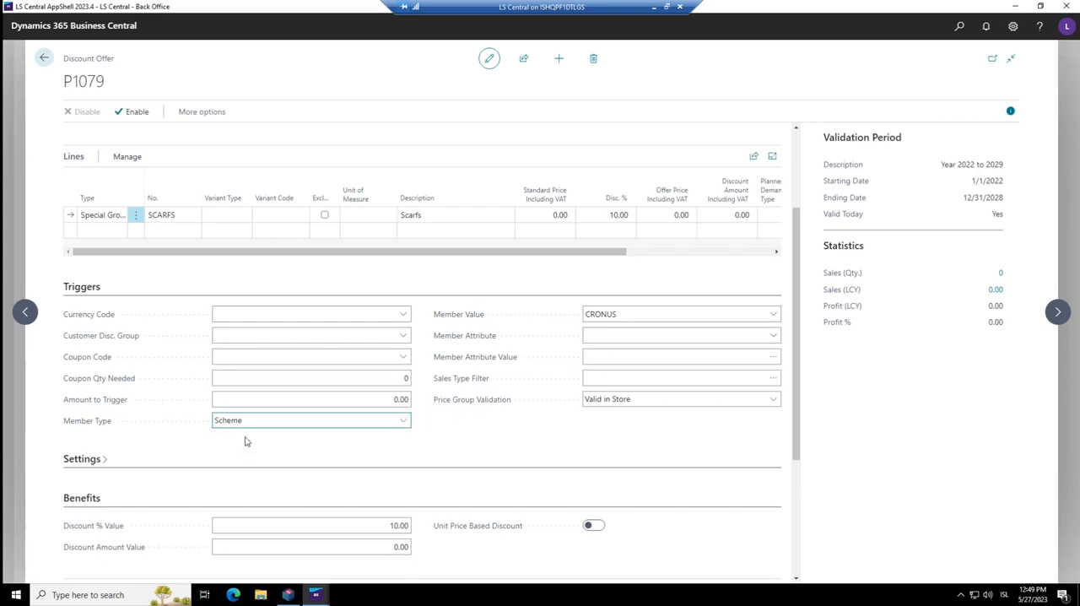
pyautogui.click(611, 317)
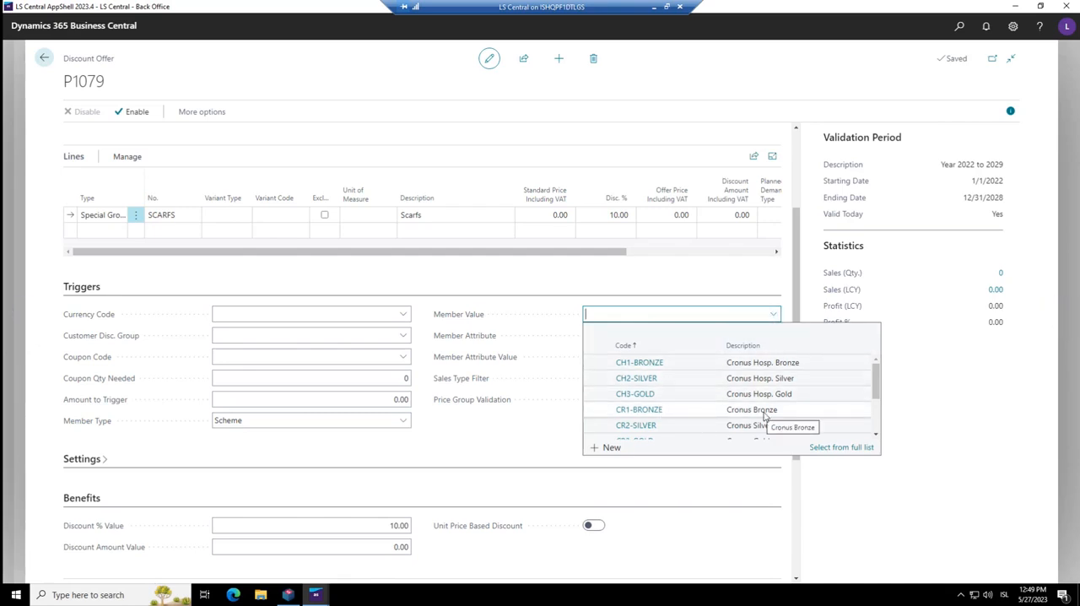
pyautogui.scroll(-1, 766, 429)
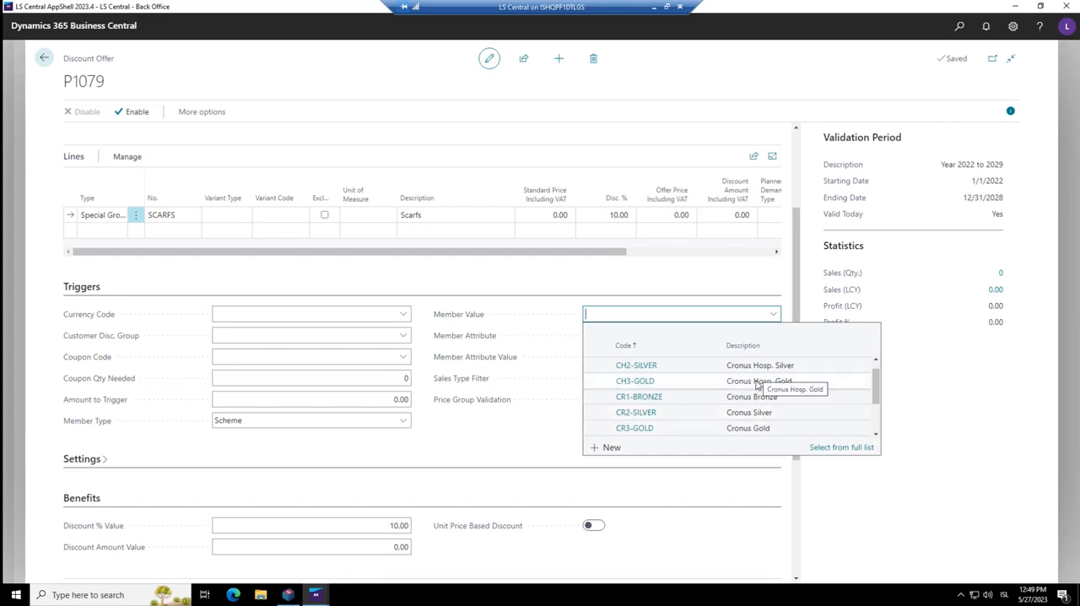
pyautogui.click(767, 413)
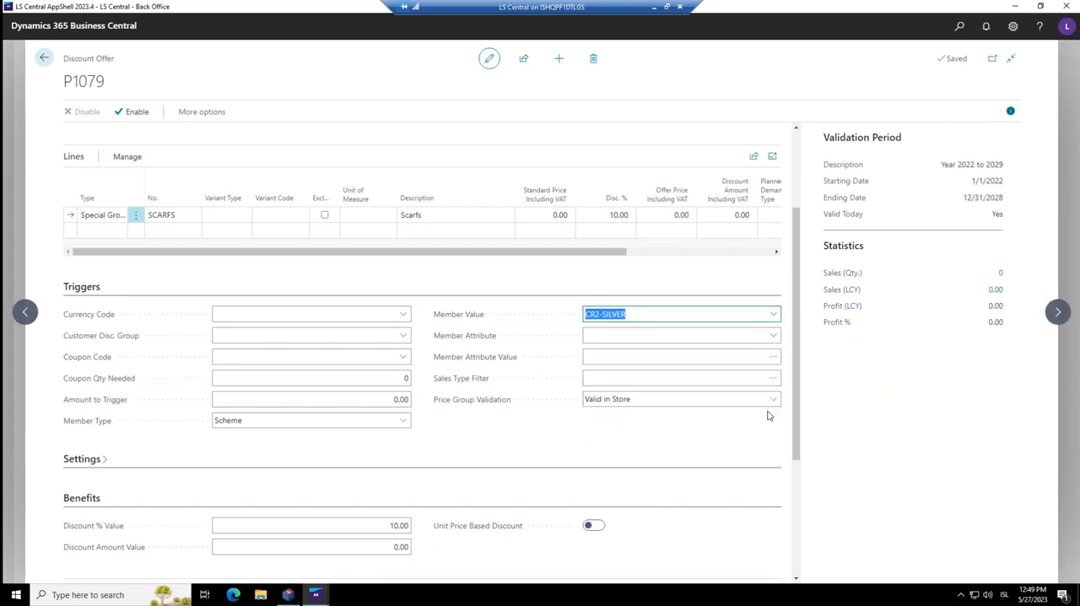
# Set the offer's Member Attribute to BIRTHDAY with the Member Attribute Value Yes
pyautogui.click(625, 334)
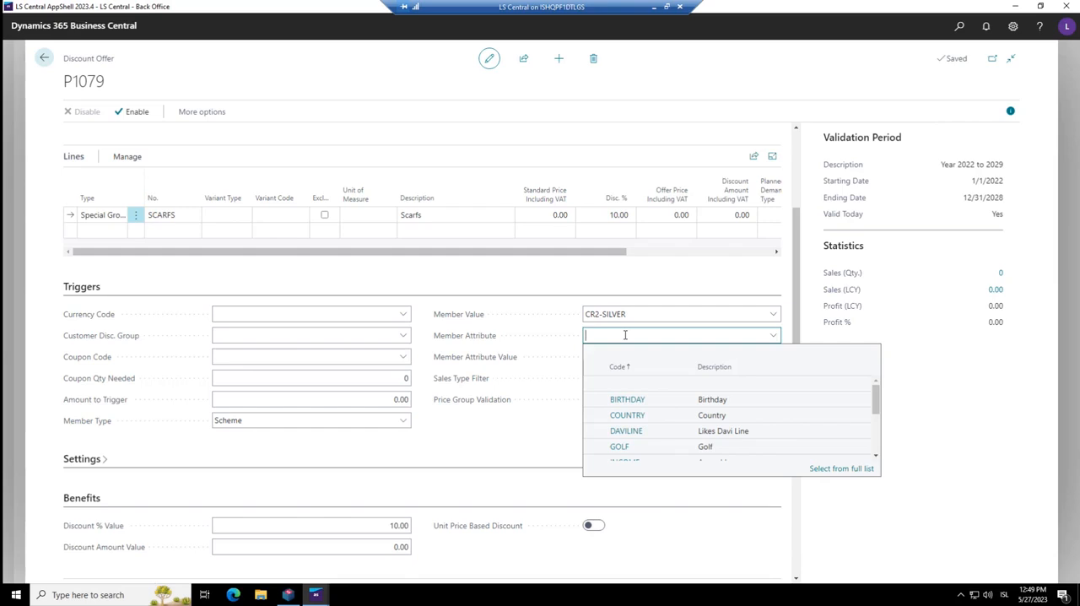
pyautogui.click(648, 403)
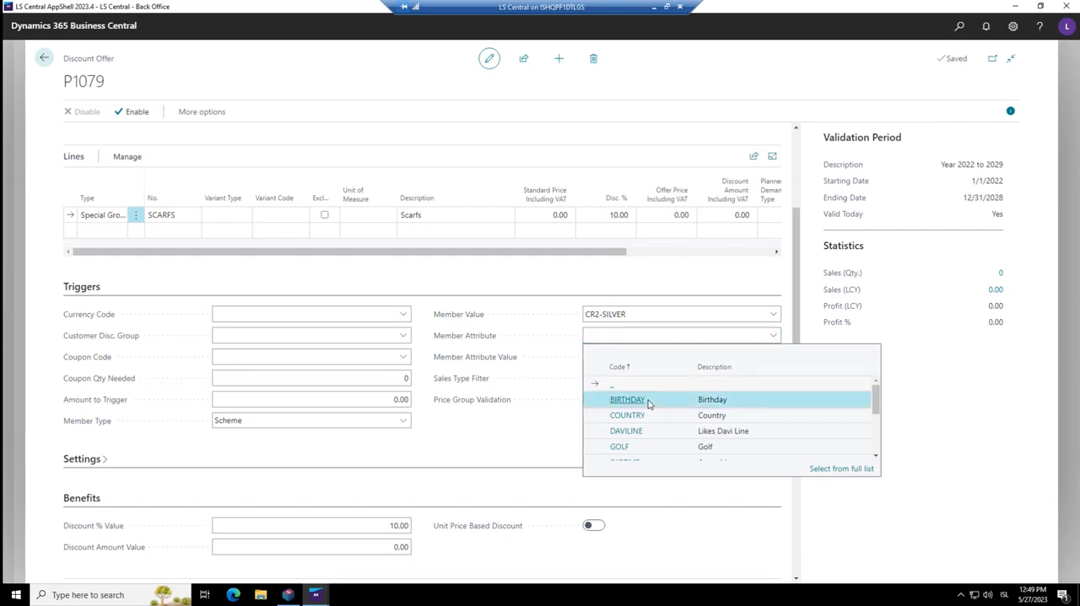
pyautogui.click(770, 359)
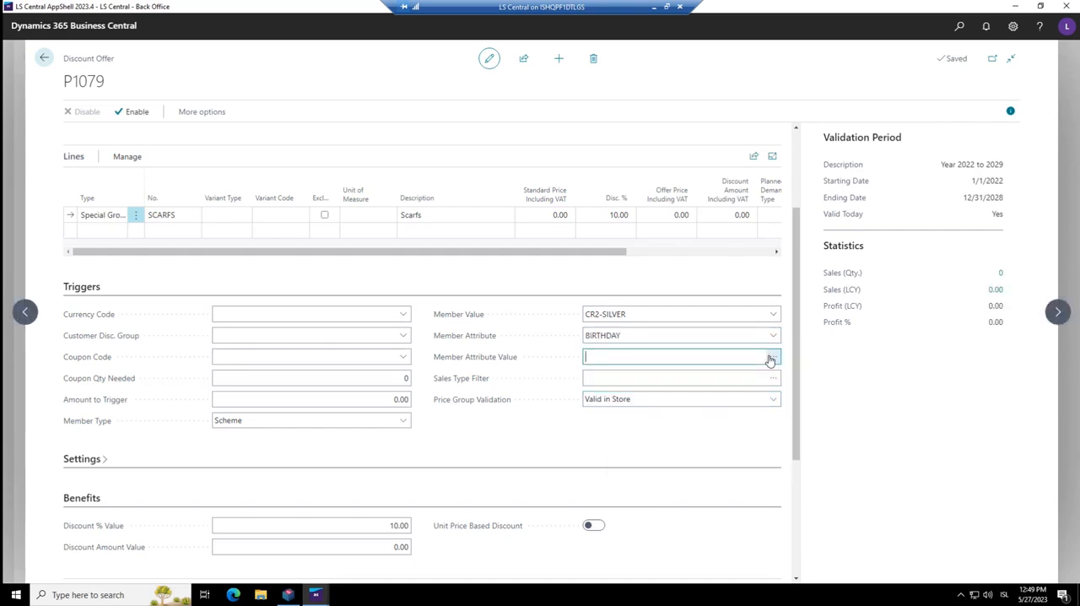
pyautogui.click(770, 359)
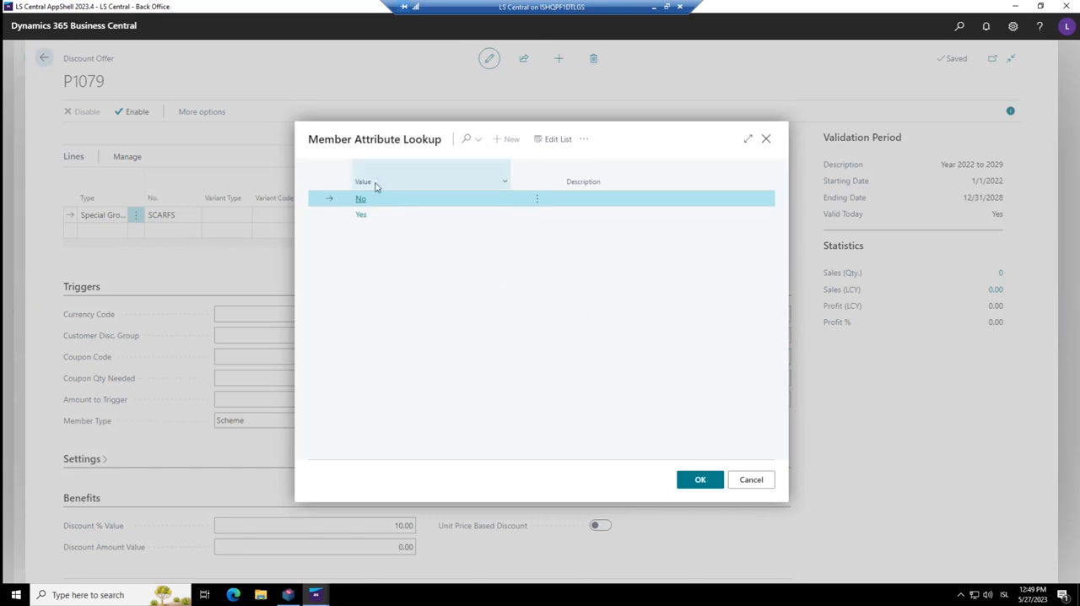
pyautogui.click(378, 216)
pyautogui.click(697, 479)
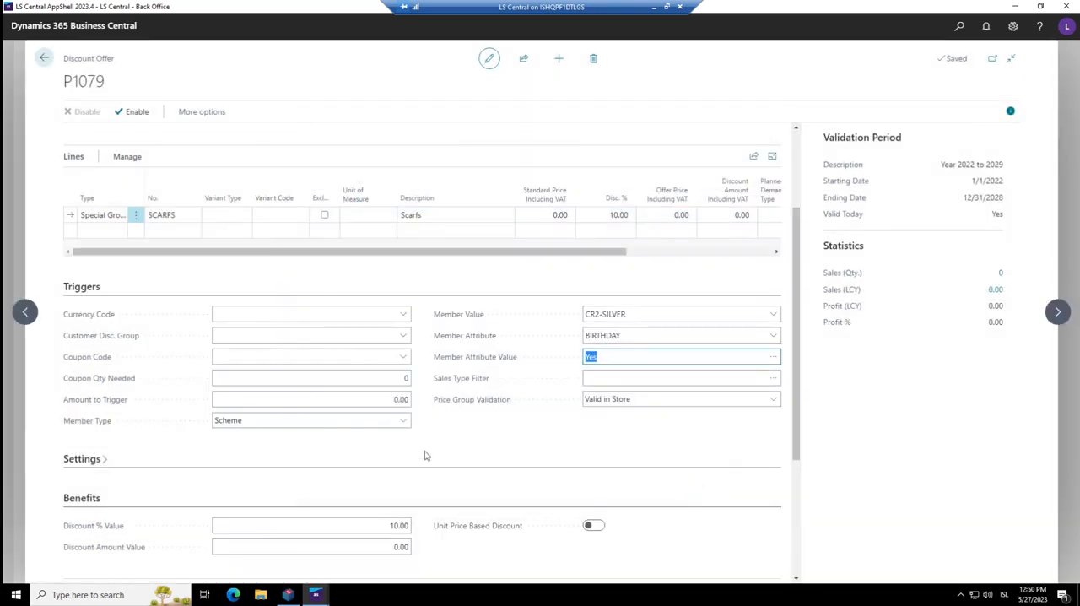
# Change the offer's Member Attribute to POSTNO
pyautogui.click(632, 314)
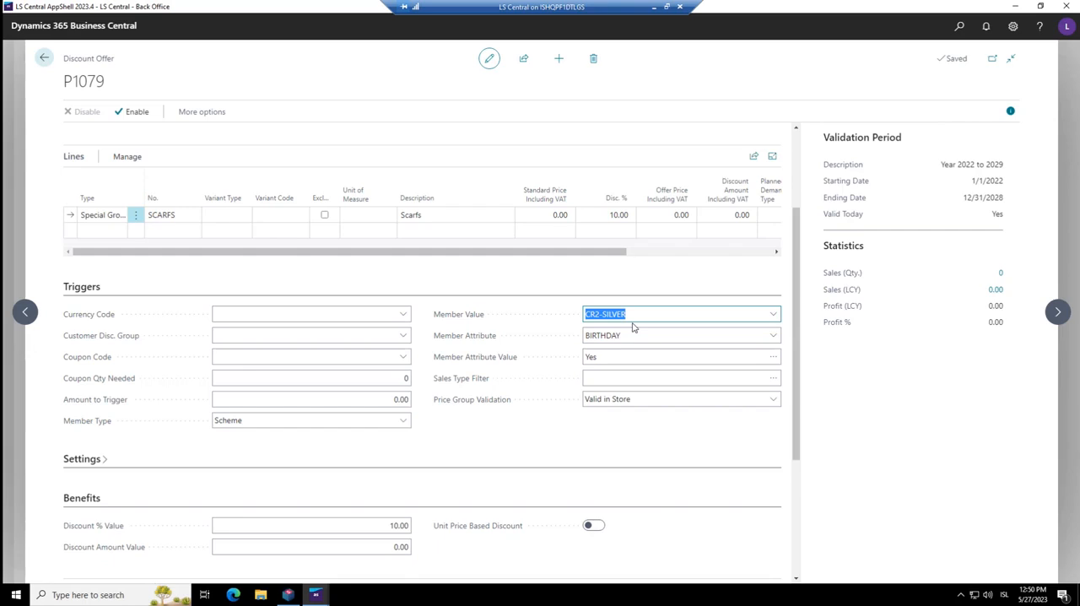
pyautogui.click(634, 331)
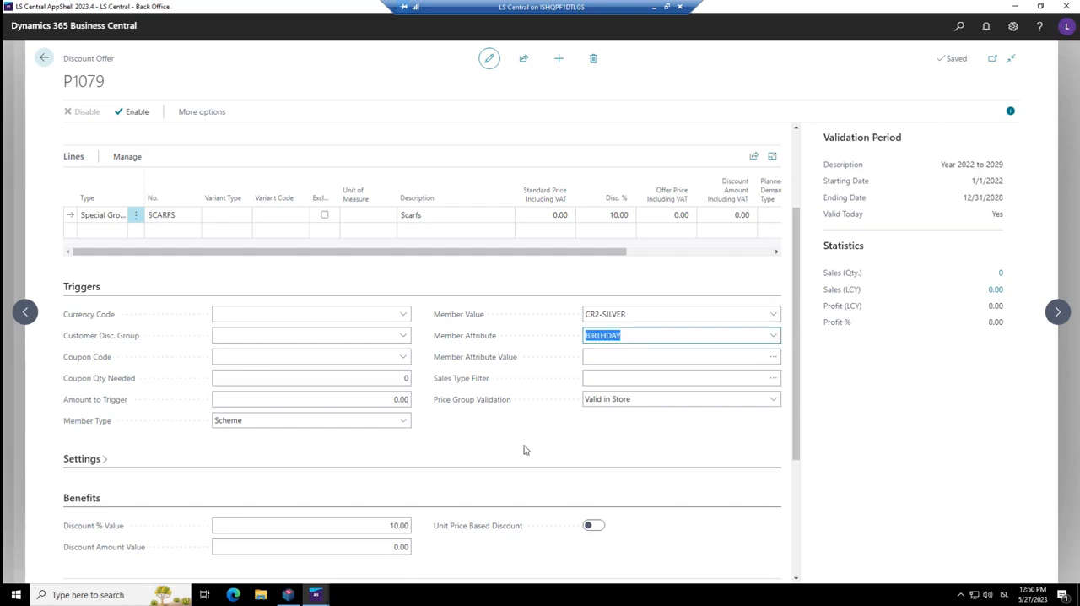
pyautogui.click(773, 337)
pyautogui.scroll(-3, 715, 426)
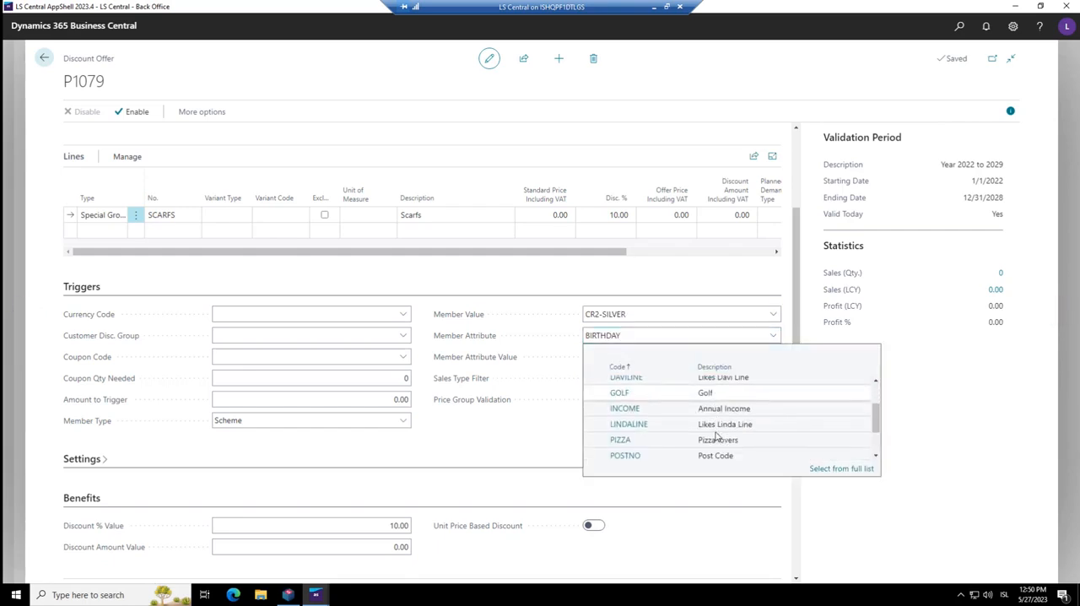
pyautogui.click(625, 443)
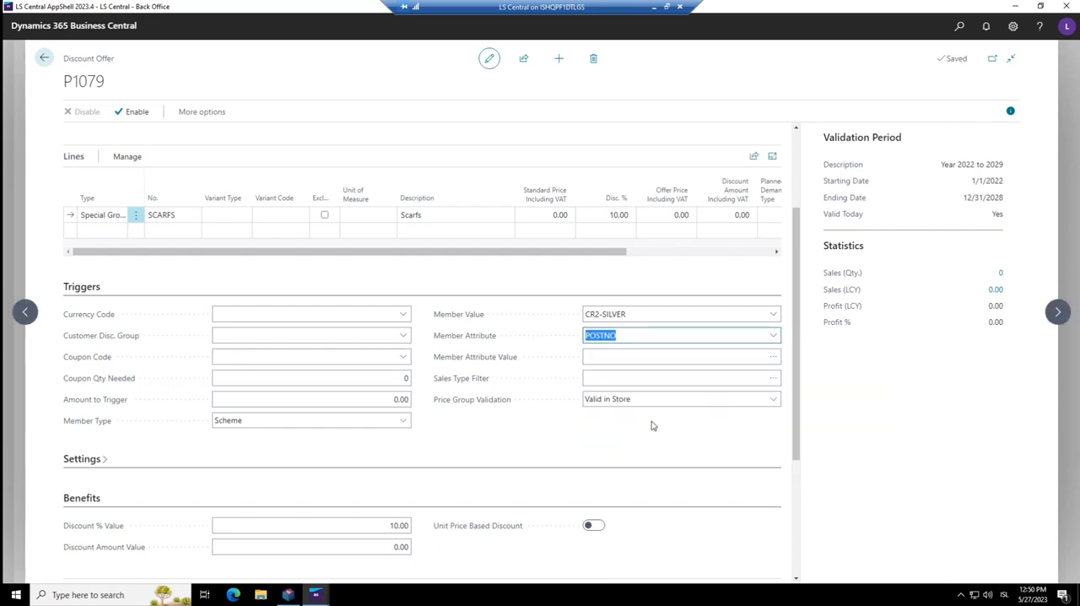
# Change the offer's Member Attribute to STUDENT
pyautogui.click(773, 336)
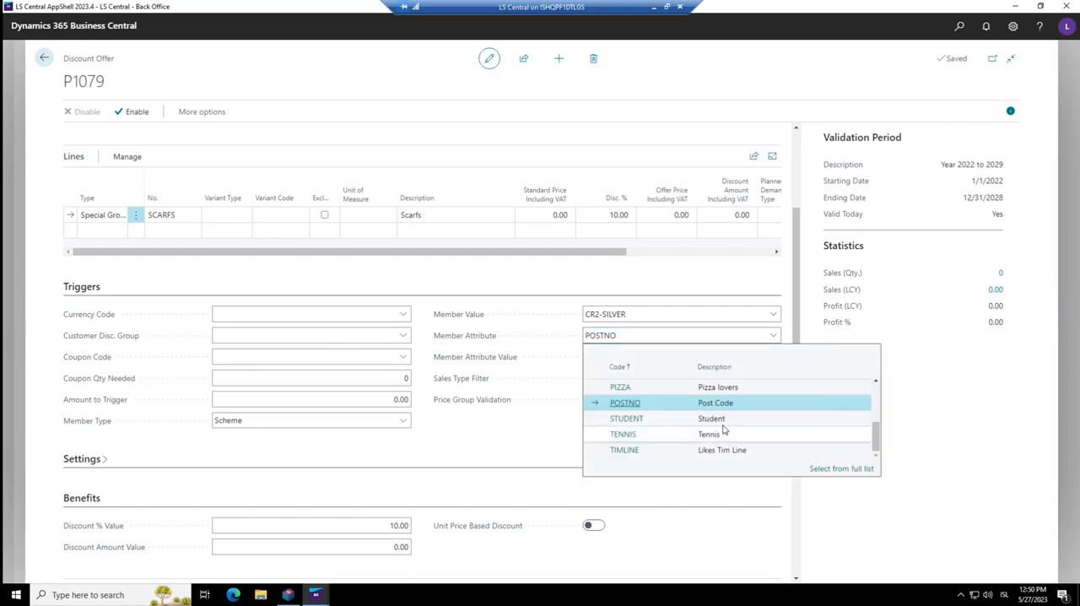
pyautogui.click(641, 419)
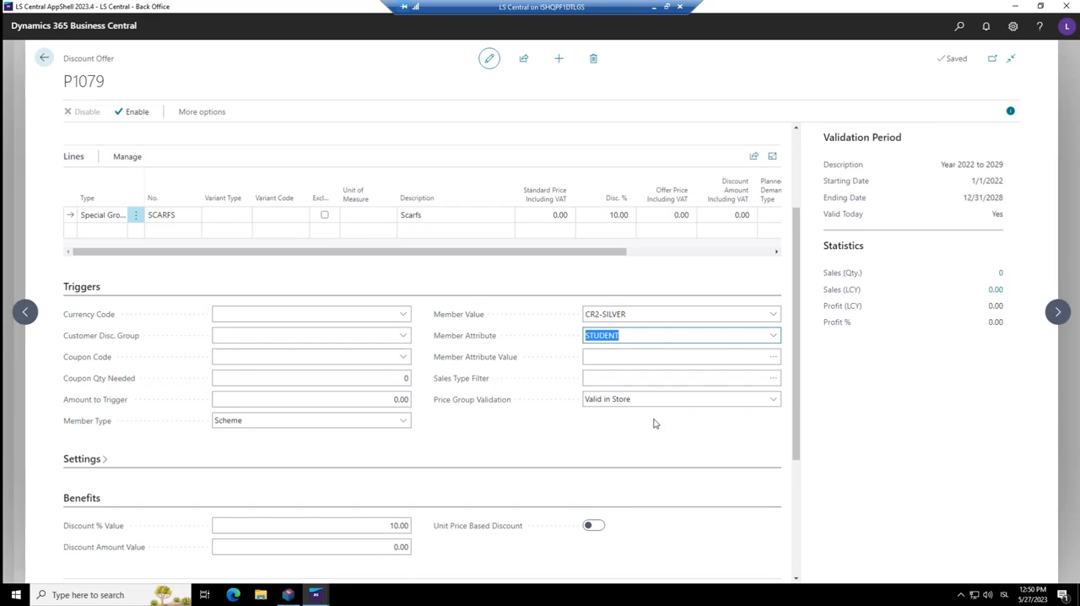